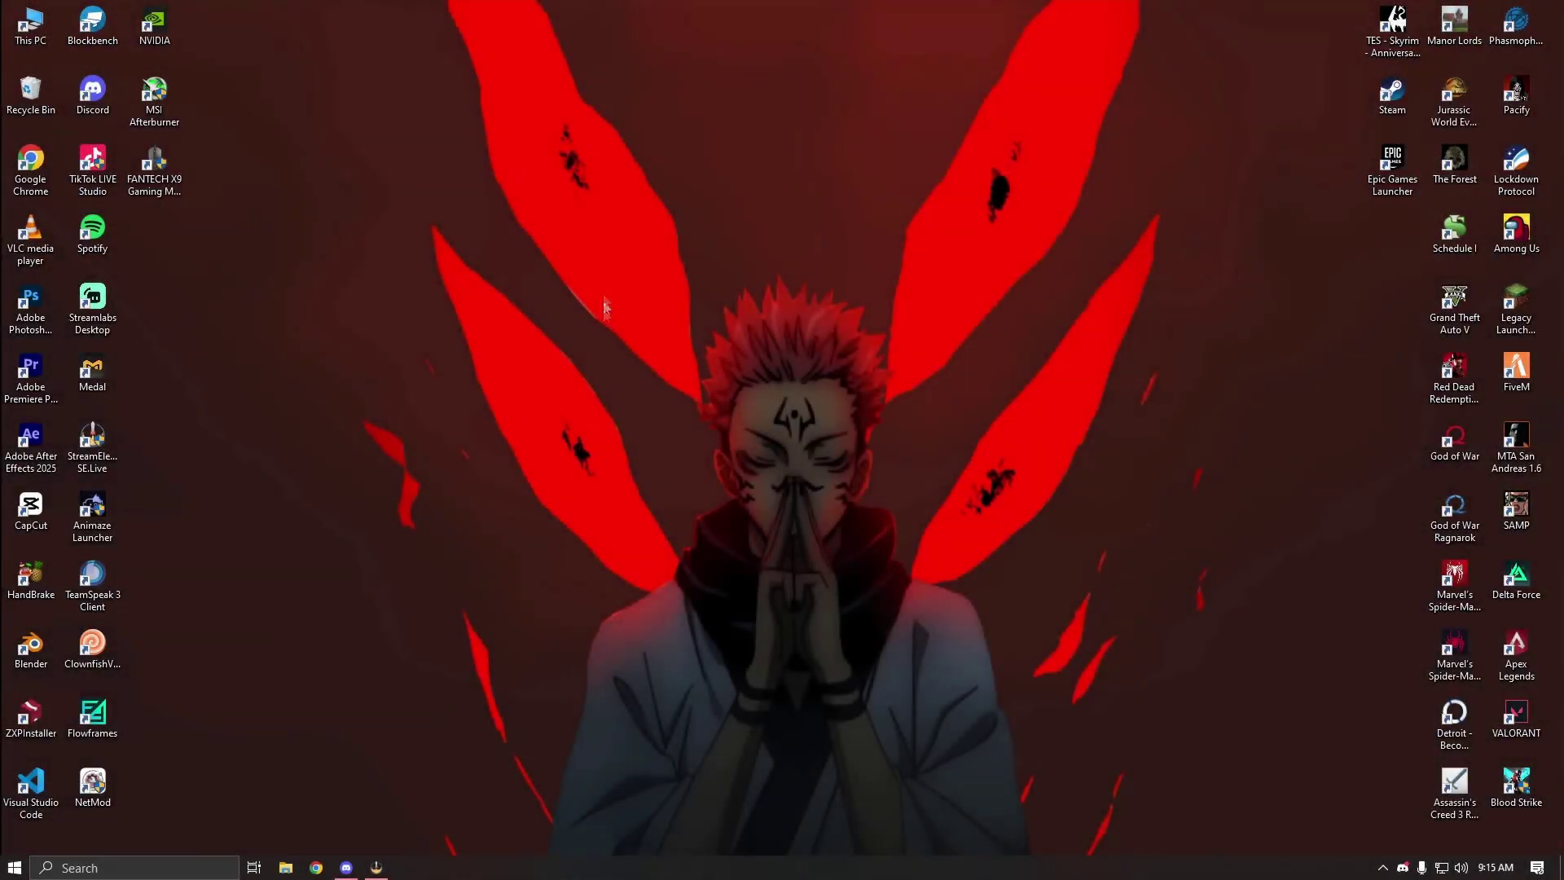
- Repeatedly bring up and dismiss the desktop context menu, then refresh the desktop
{"action": "right_click", "coordinate": [551, 308]}
{"action": "left_click", "coordinate": [607, 253]}
{"action": "left_click_drag", "start_coordinate": [630, 228], "coordinate": [924, 294]}
{"action": "right_click", "coordinate": [610, 192]}
{"action": "left_click", "coordinate": [747, 257]}
{"action": "right_click", "coordinate": [742, 292]}
{"action": "right_click", "coordinate": [663, 264]}
{"action": "left_click", "coordinate": [724, 333]}
{"action": "right_click", "coordinate": [599, 279]}
{"action": "right_click", "coordinate": [552, 308]}
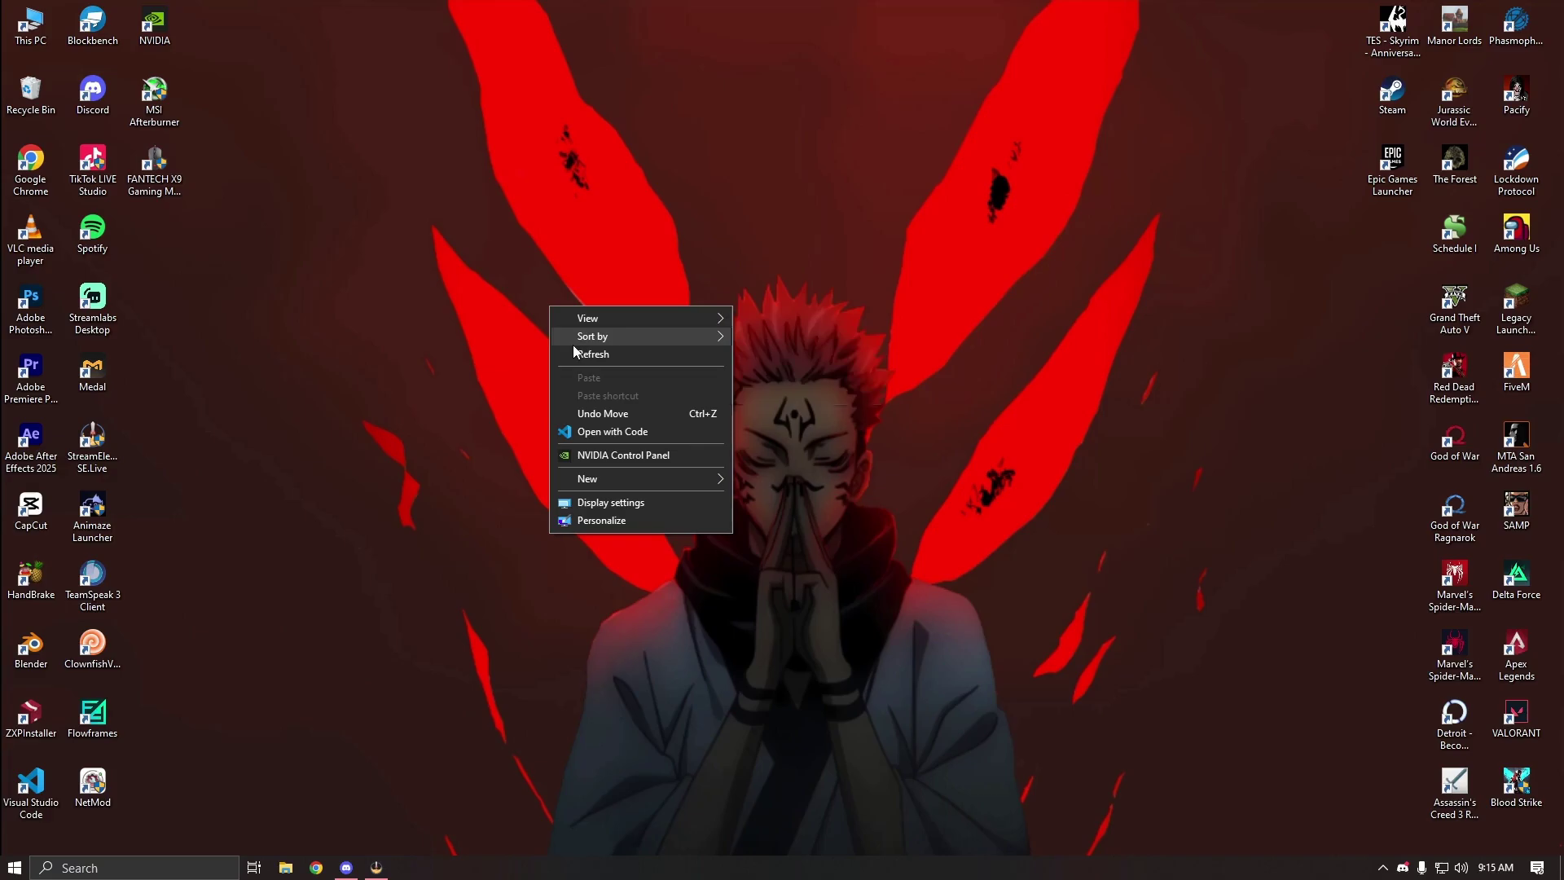
{"action": "left_click", "coordinate": [588, 352]}
- Launch NVIDIA Control Panel from the desktop menu and go to the Change resolution page
{"action": "left_click_drag", "start_coordinate": [631, 233], "coordinate": [926, 312]}
{"action": "right_click", "coordinate": [608, 190]}
{"action": "left_click", "coordinate": [749, 290]}
{"action": "right_click", "coordinate": [749, 291]}
{"action": "right_click", "coordinate": [670, 271]}
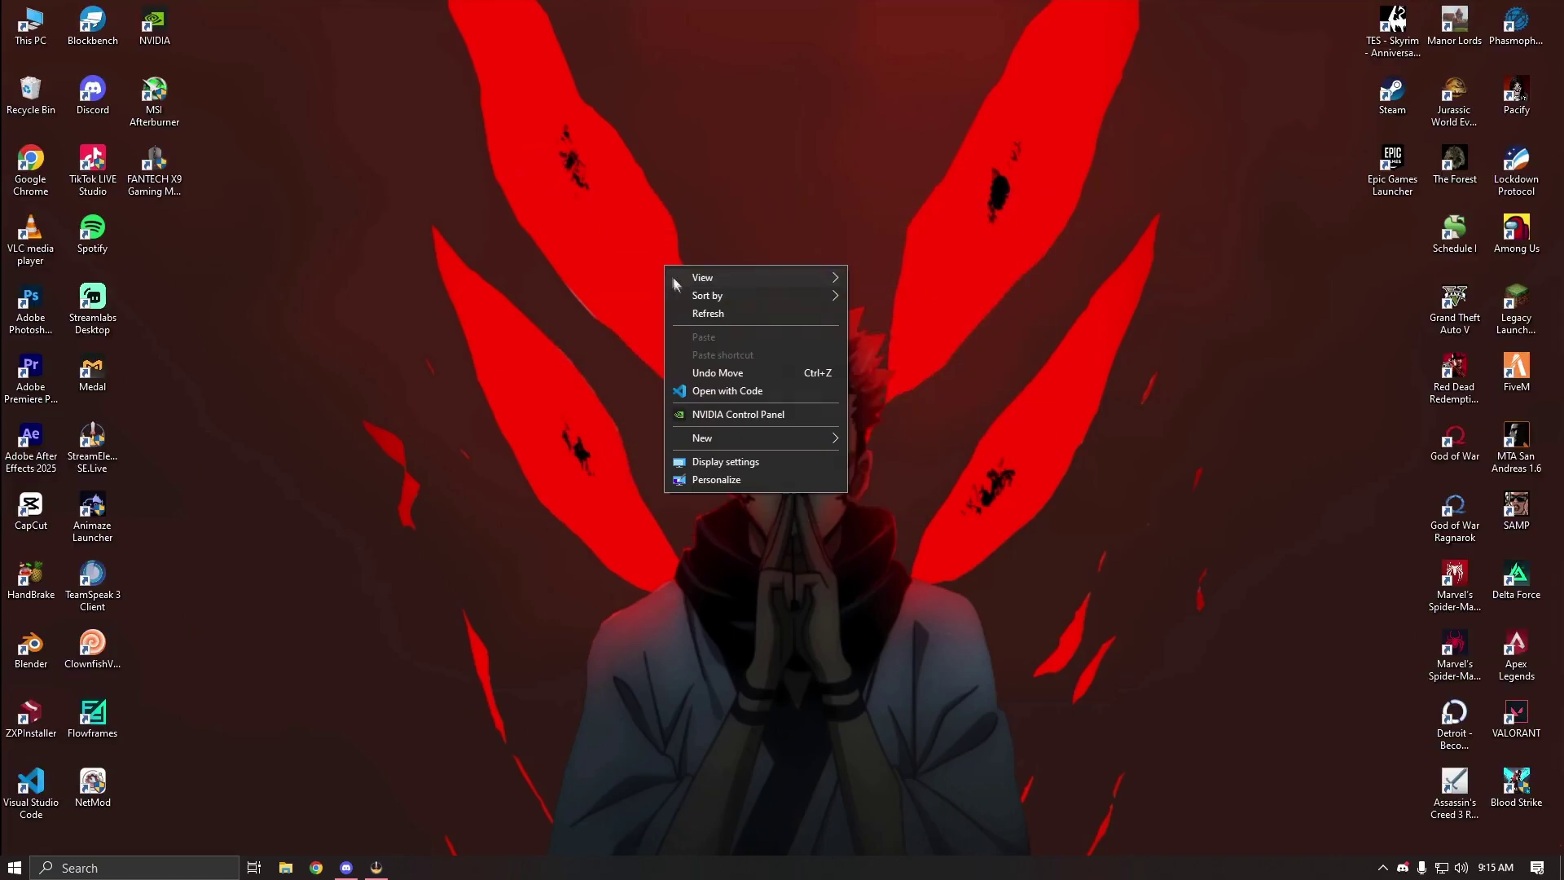
{"action": "left_click", "coordinate": [748, 329]}
{"action": "right_click", "coordinate": [748, 328]}
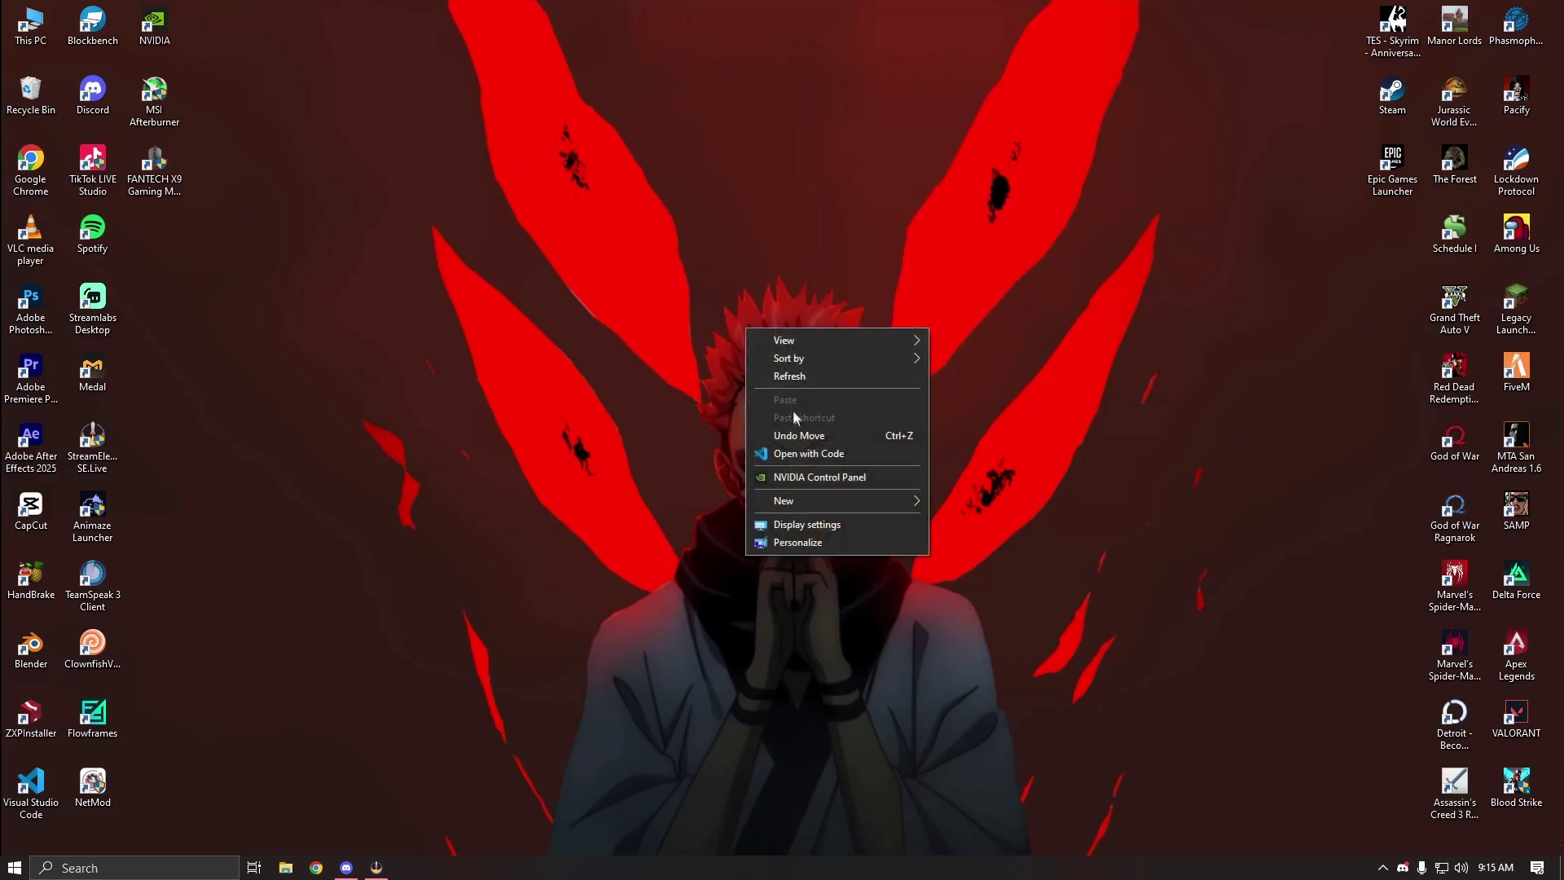
{"action": "left_click", "coordinate": [799, 474]}
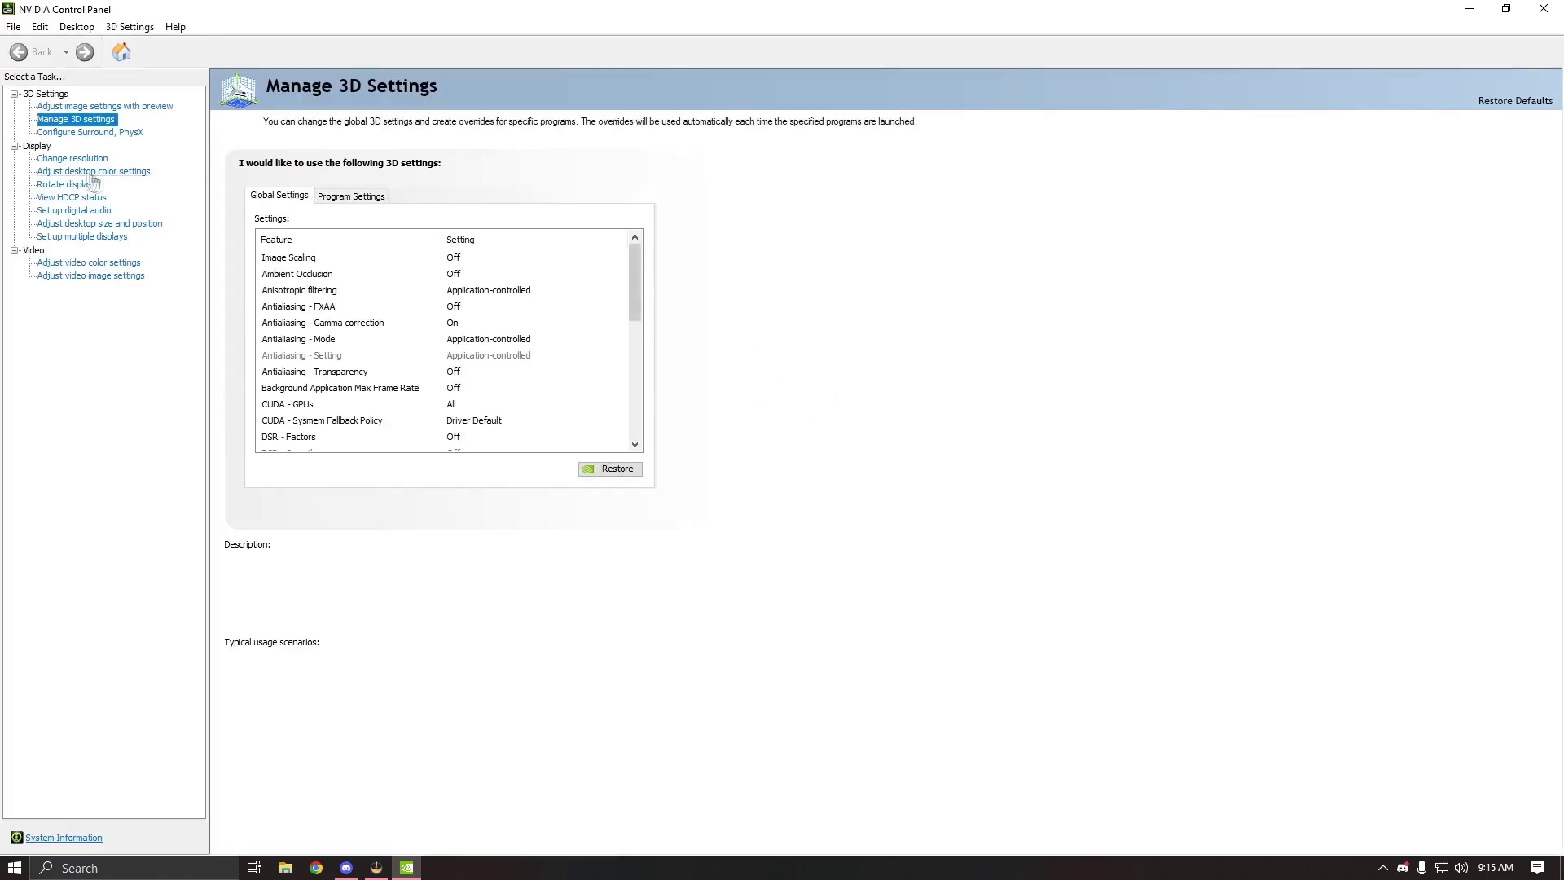
{"action": "left_click", "coordinate": [72, 158]}
- Try creating and testing a custom 1100 × 1080 resolution, then cancel the duplicate
{"action": "left_click", "coordinate": [278, 517]}
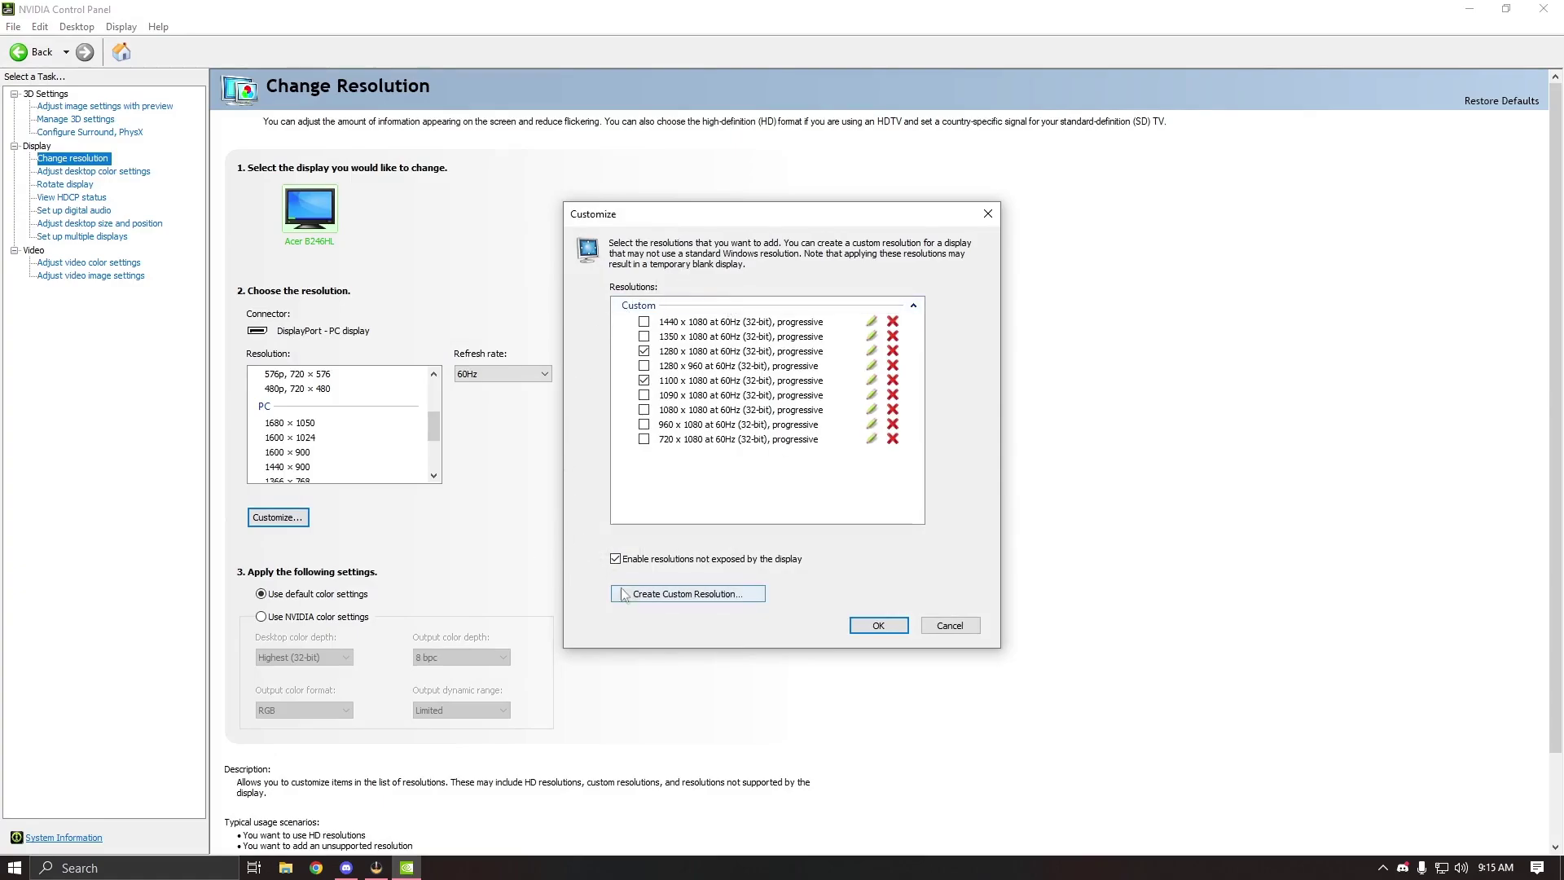
{"action": "left_click", "coordinate": [681, 596]}
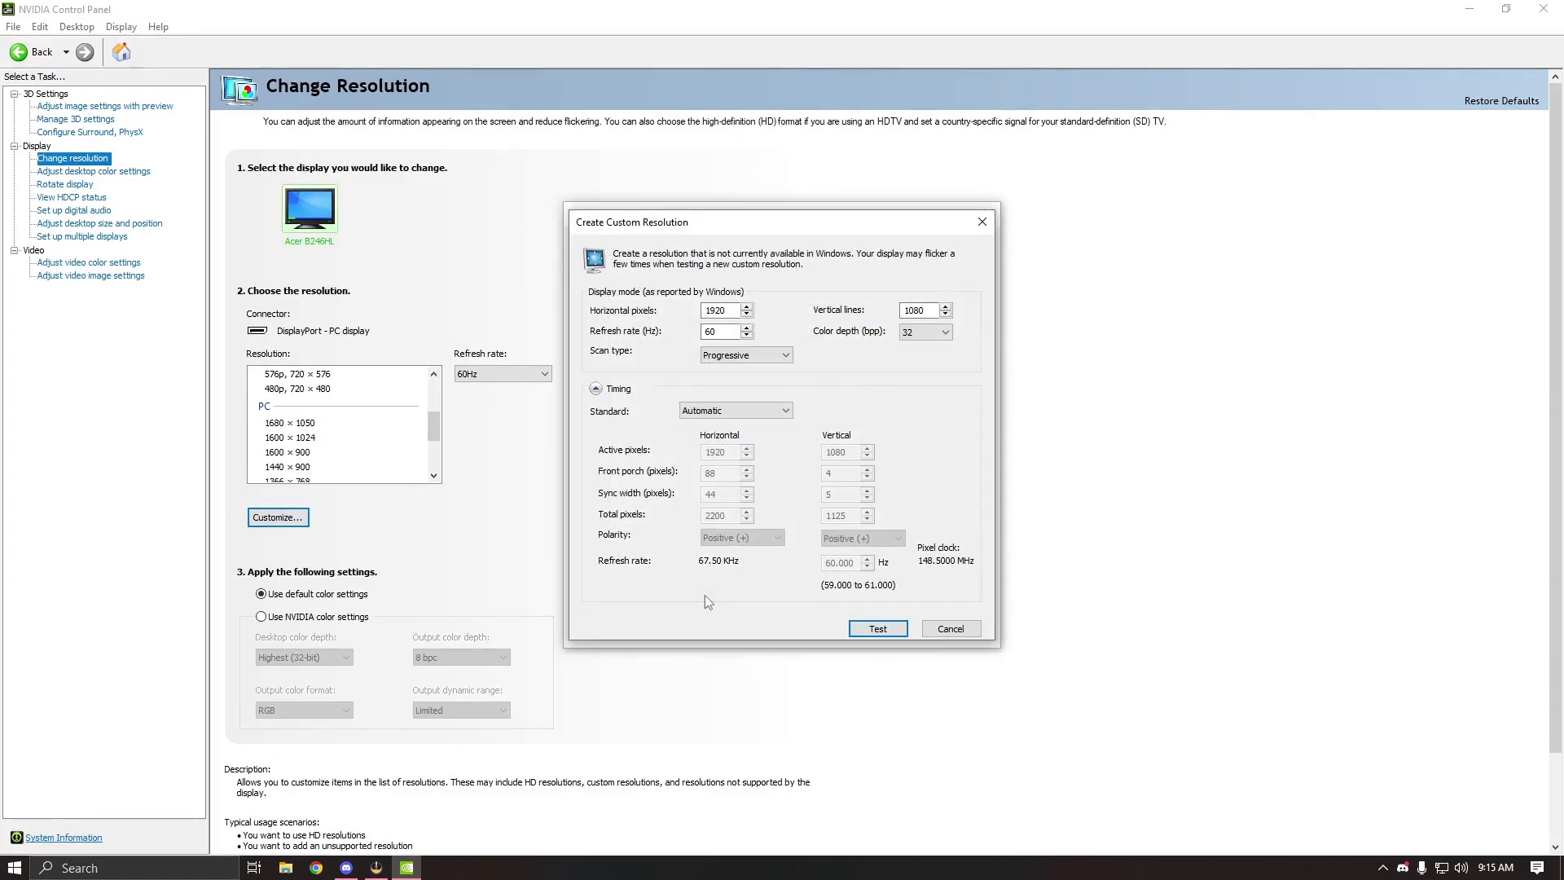
{"action": "double_click", "coordinate": [733, 316]}
{"action": "type", "text": "1100"}
{"action": "left_click", "coordinate": [877, 628]}
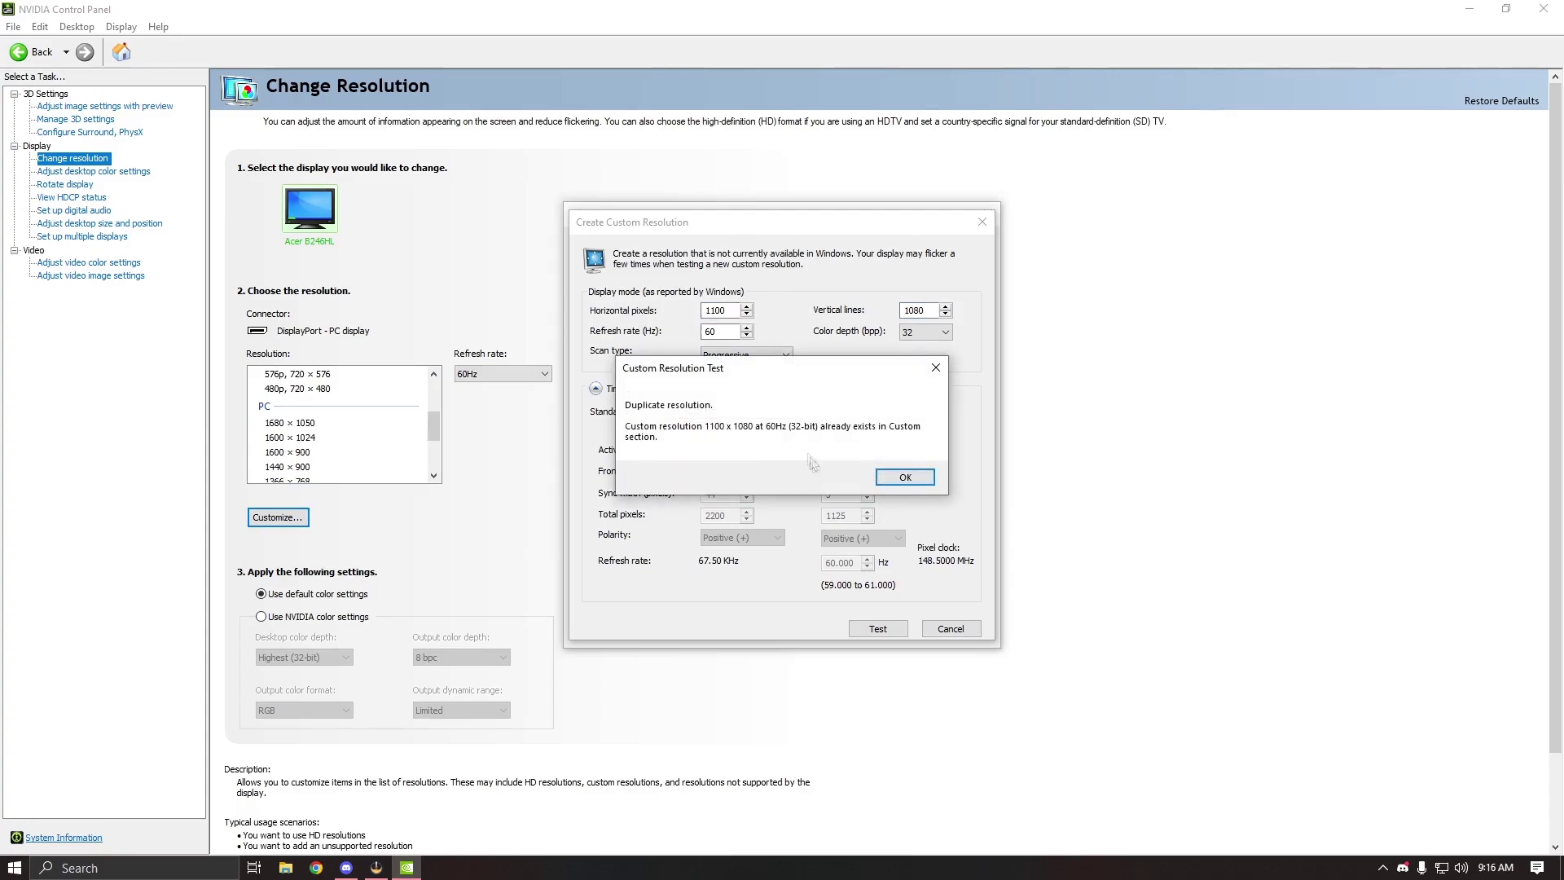
{"action": "left_click", "coordinate": [904, 476]}
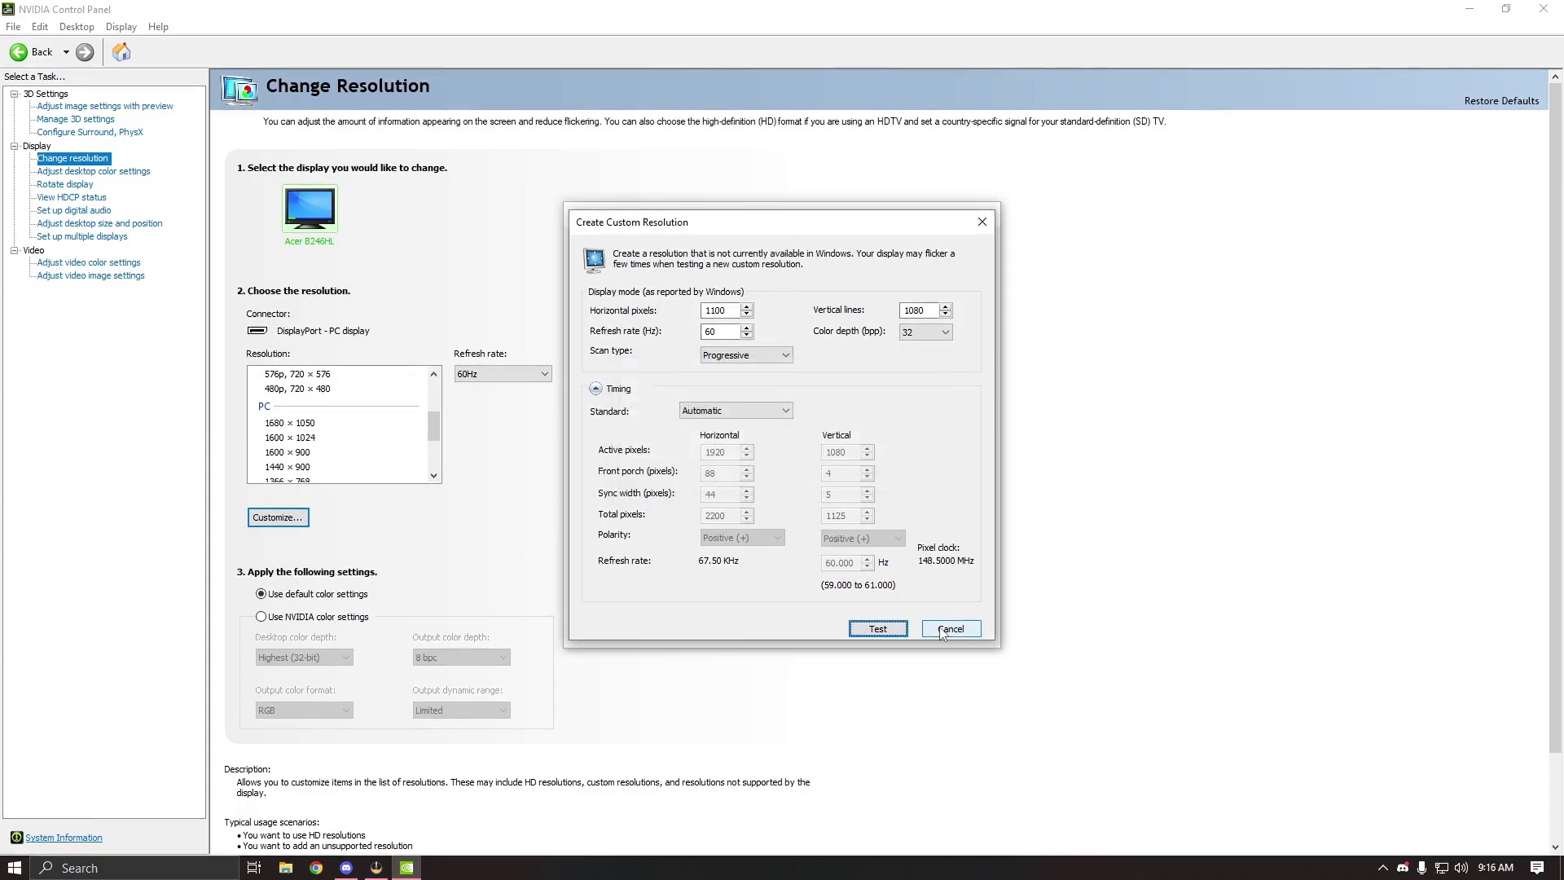
{"action": "left_click", "coordinate": [933, 629]}
- Select and apply the existing Custom 1100 × 1080 resolution, then refresh the desktop
{"action": "left_click", "coordinate": [315, 406]}
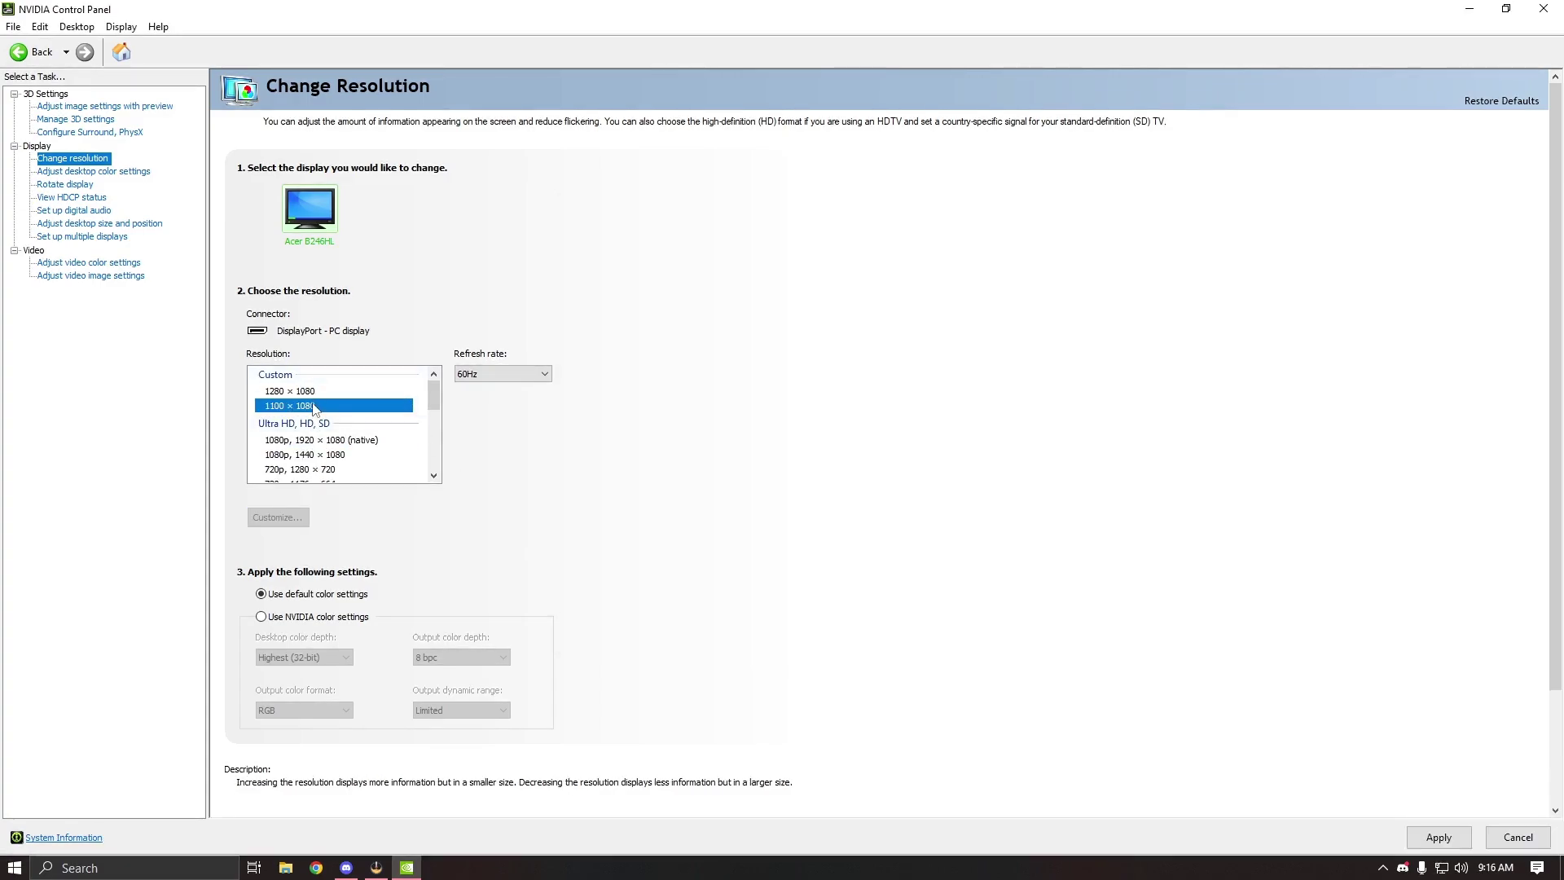
{"action": "left_click", "coordinate": [1437, 836]}
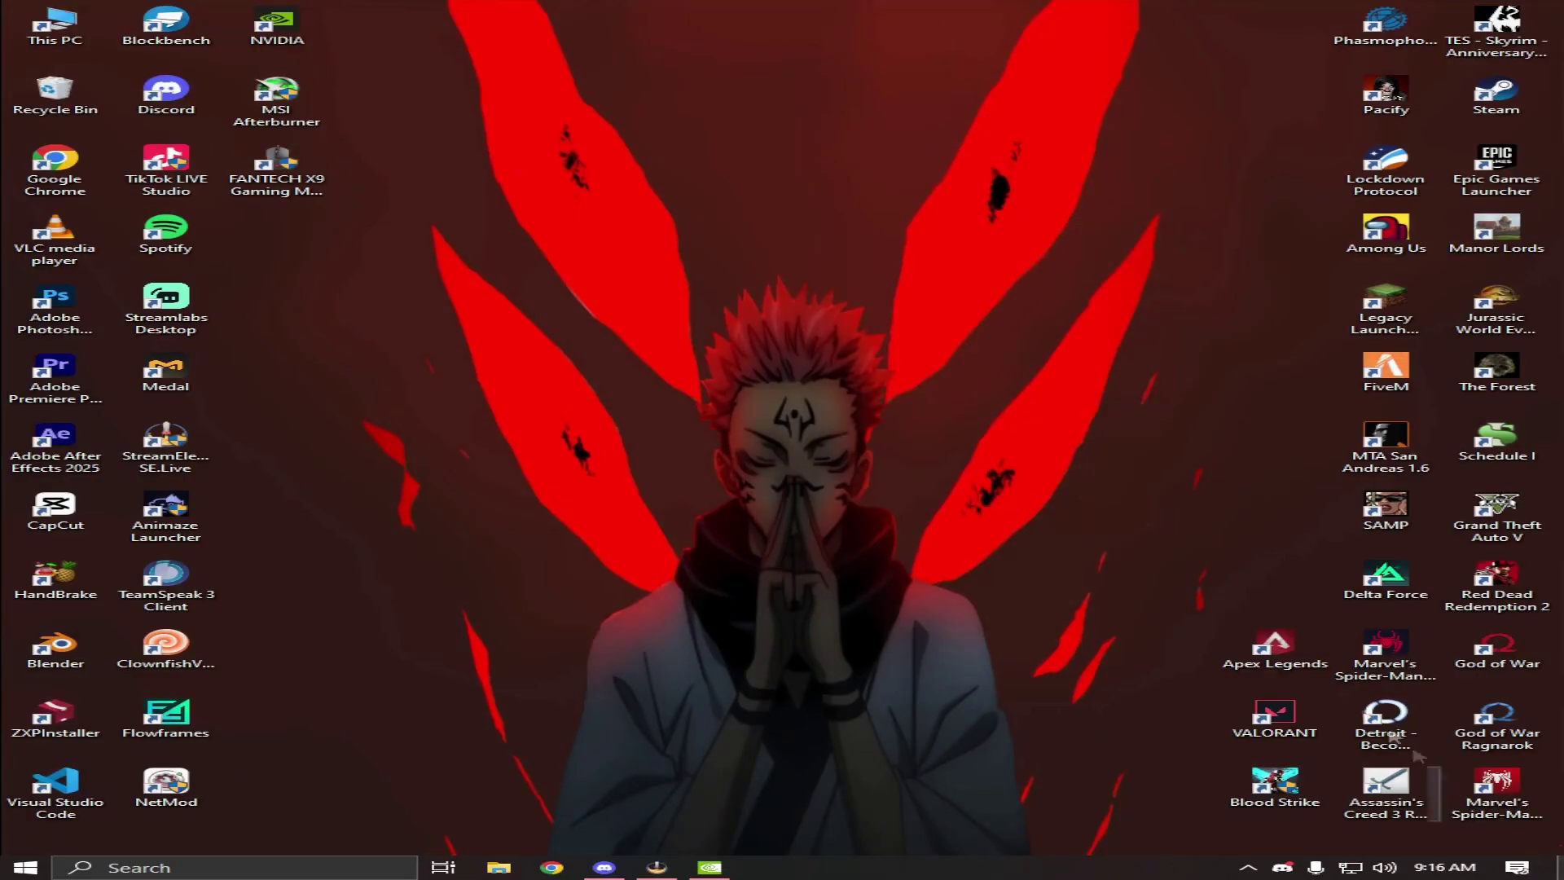
{"action": "right_click", "coordinate": [865, 348]}
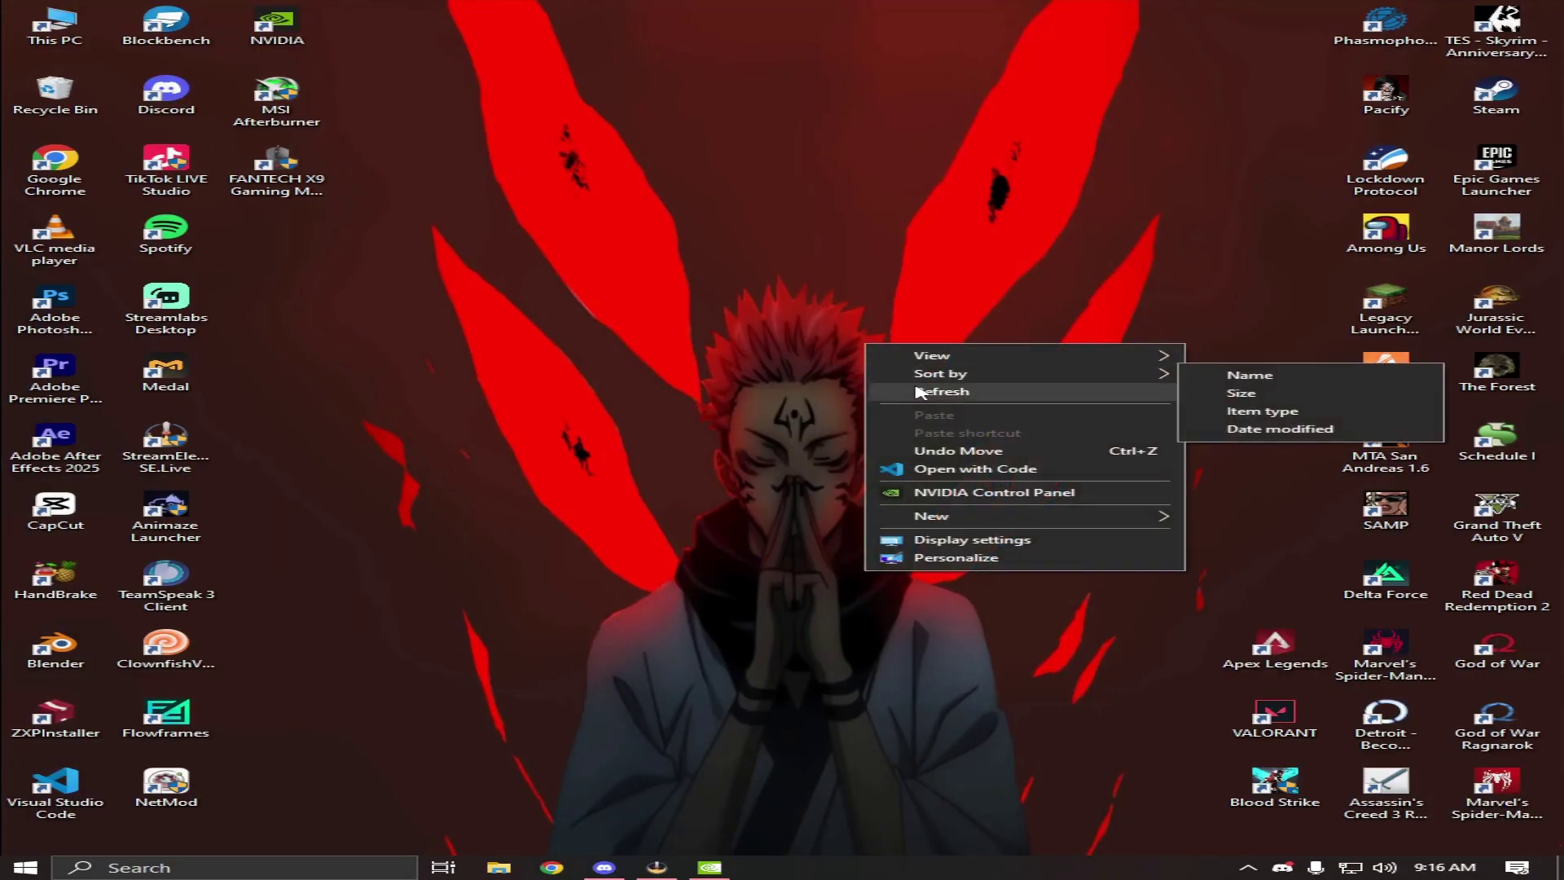
{"action": "left_click", "coordinate": [937, 394]}
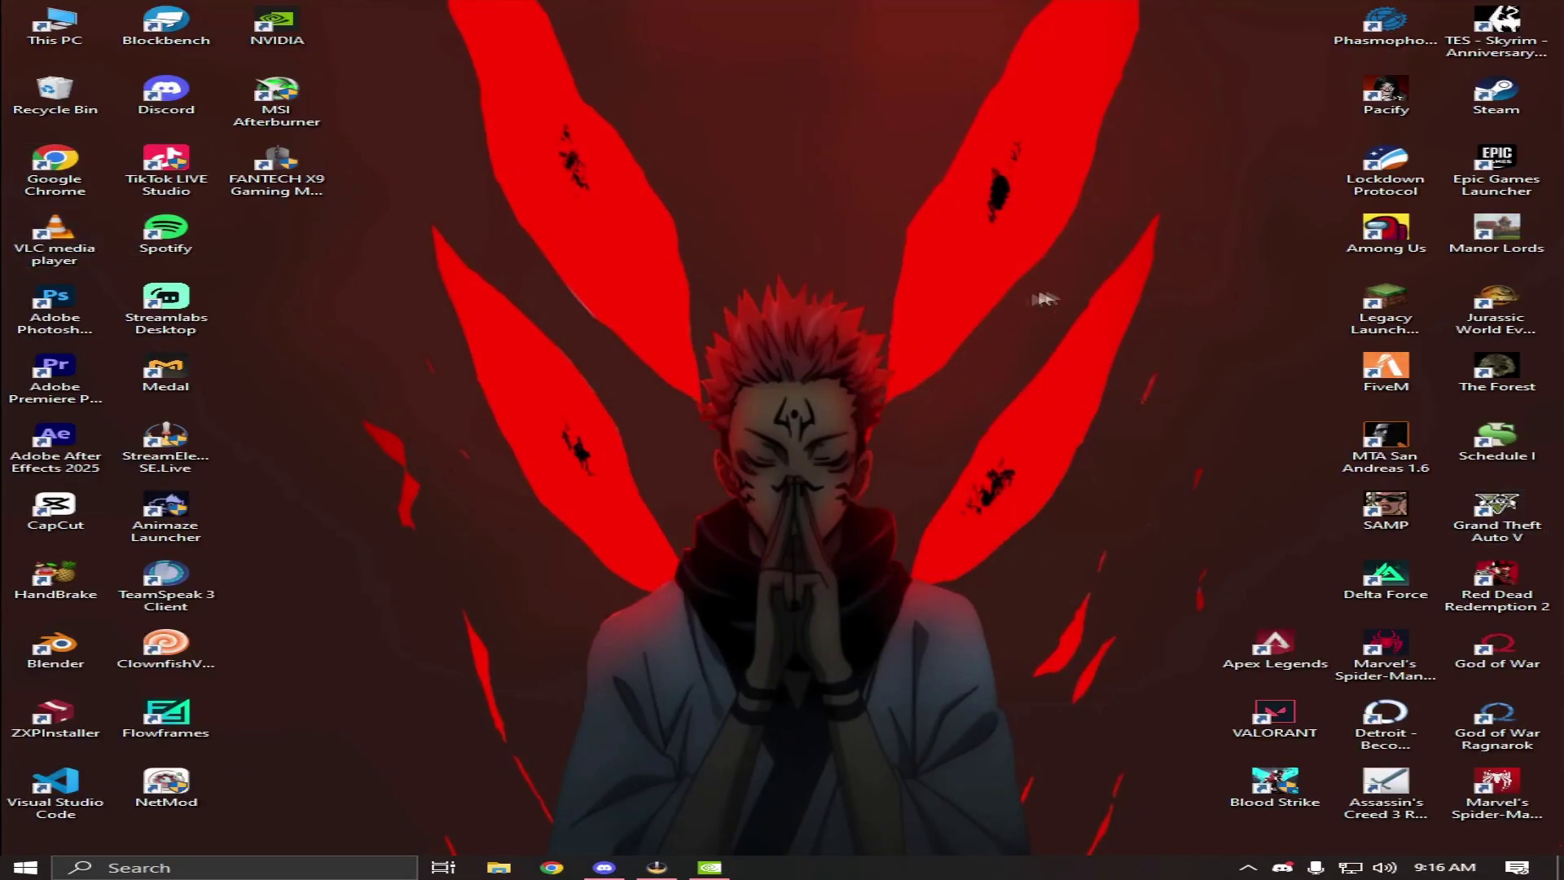
- Launch Blood Strike, switch to the pink Kar98k loadout, and scope and shoot practice targets
{"action": "double_click", "coordinate": [1275, 777]}
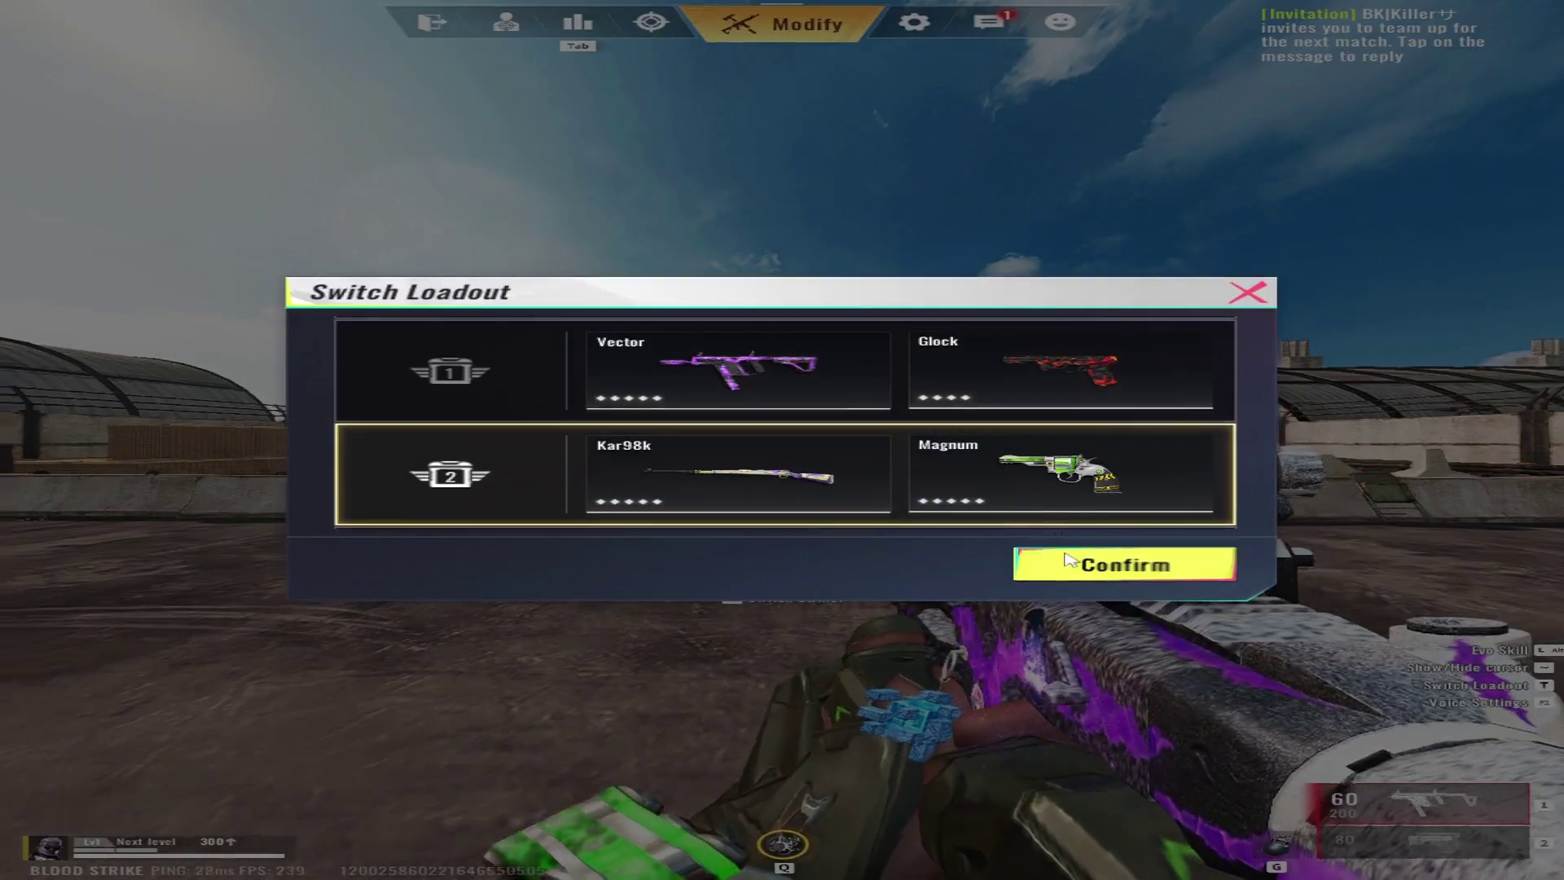
{"action": "left_click", "coordinate": [1066, 563]}
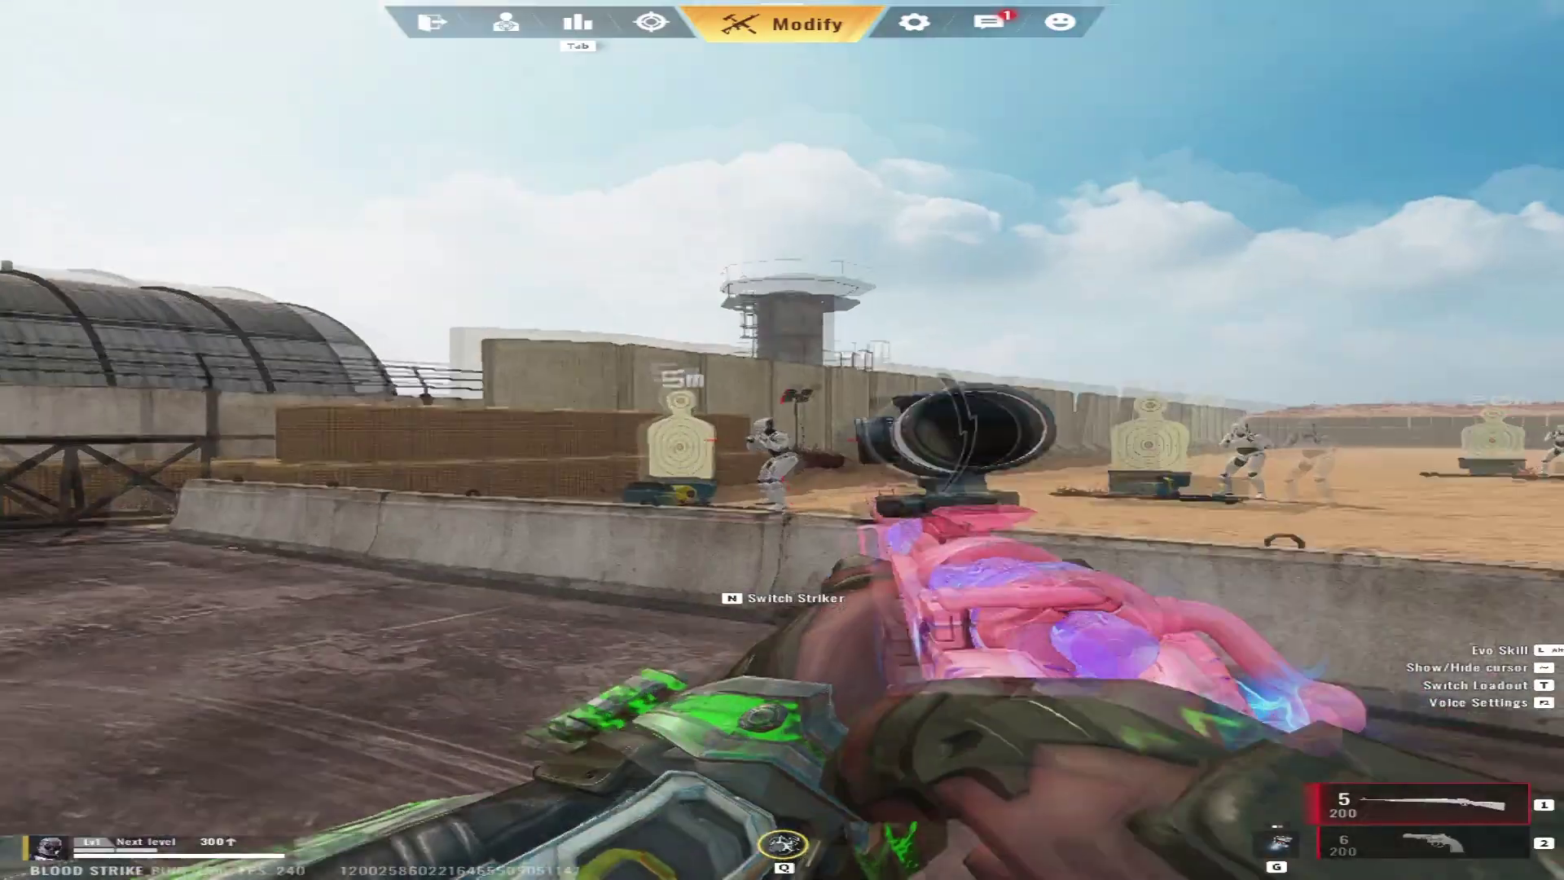
{"action": "right_click", "coordinate": [783, 495]}
{"action": "left_click", "coordinate": [783, 494]}
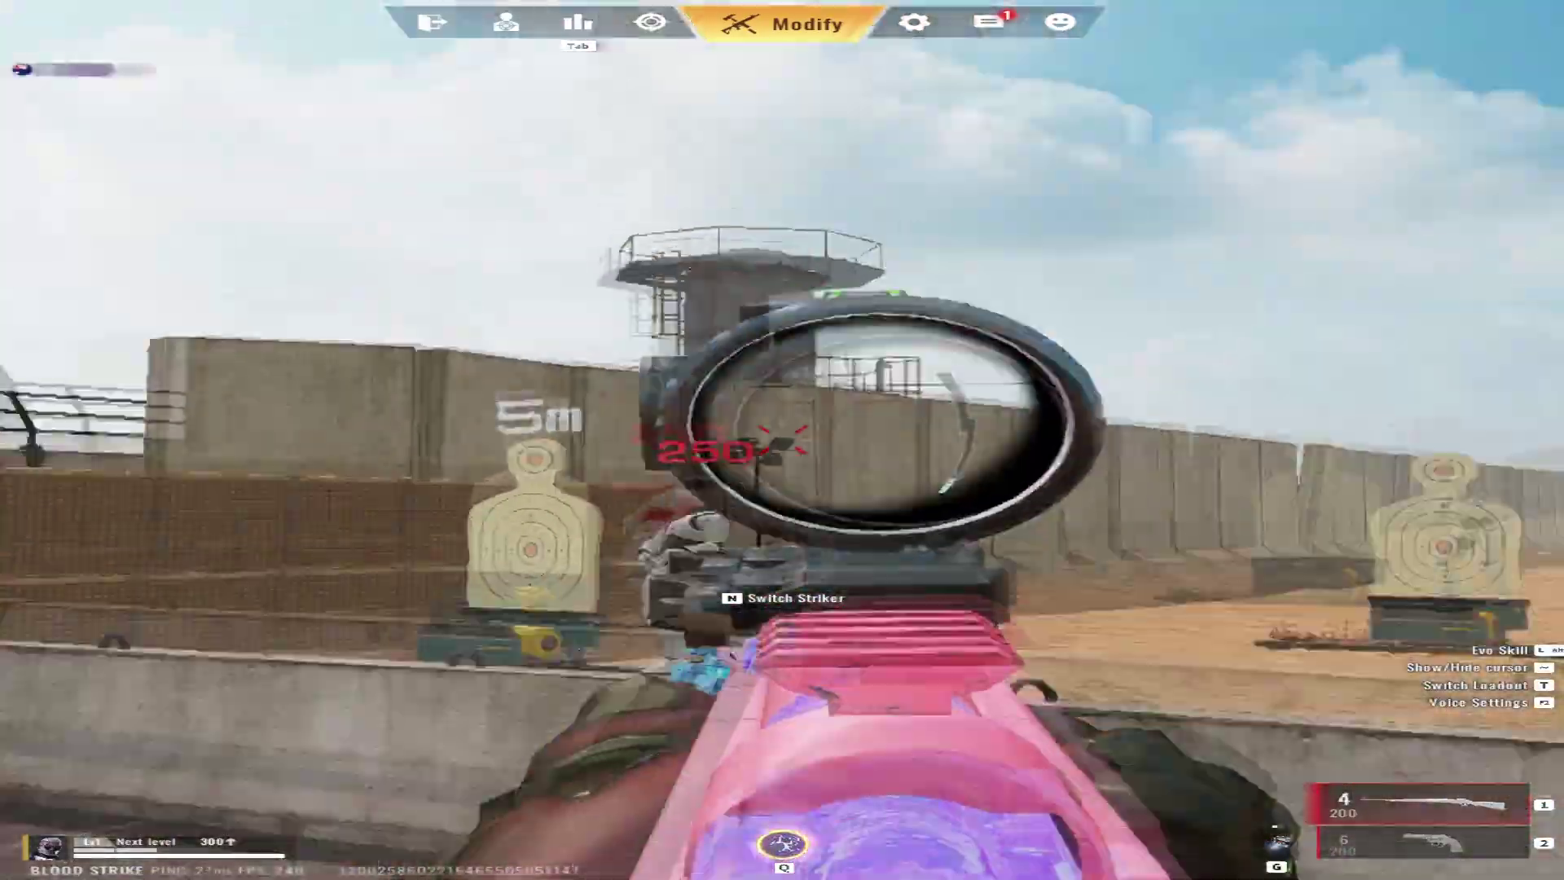
{"action": "right_click", "coordinate": [781, 494]}
{"action": "left_click", "coordinate": [782, 495]}
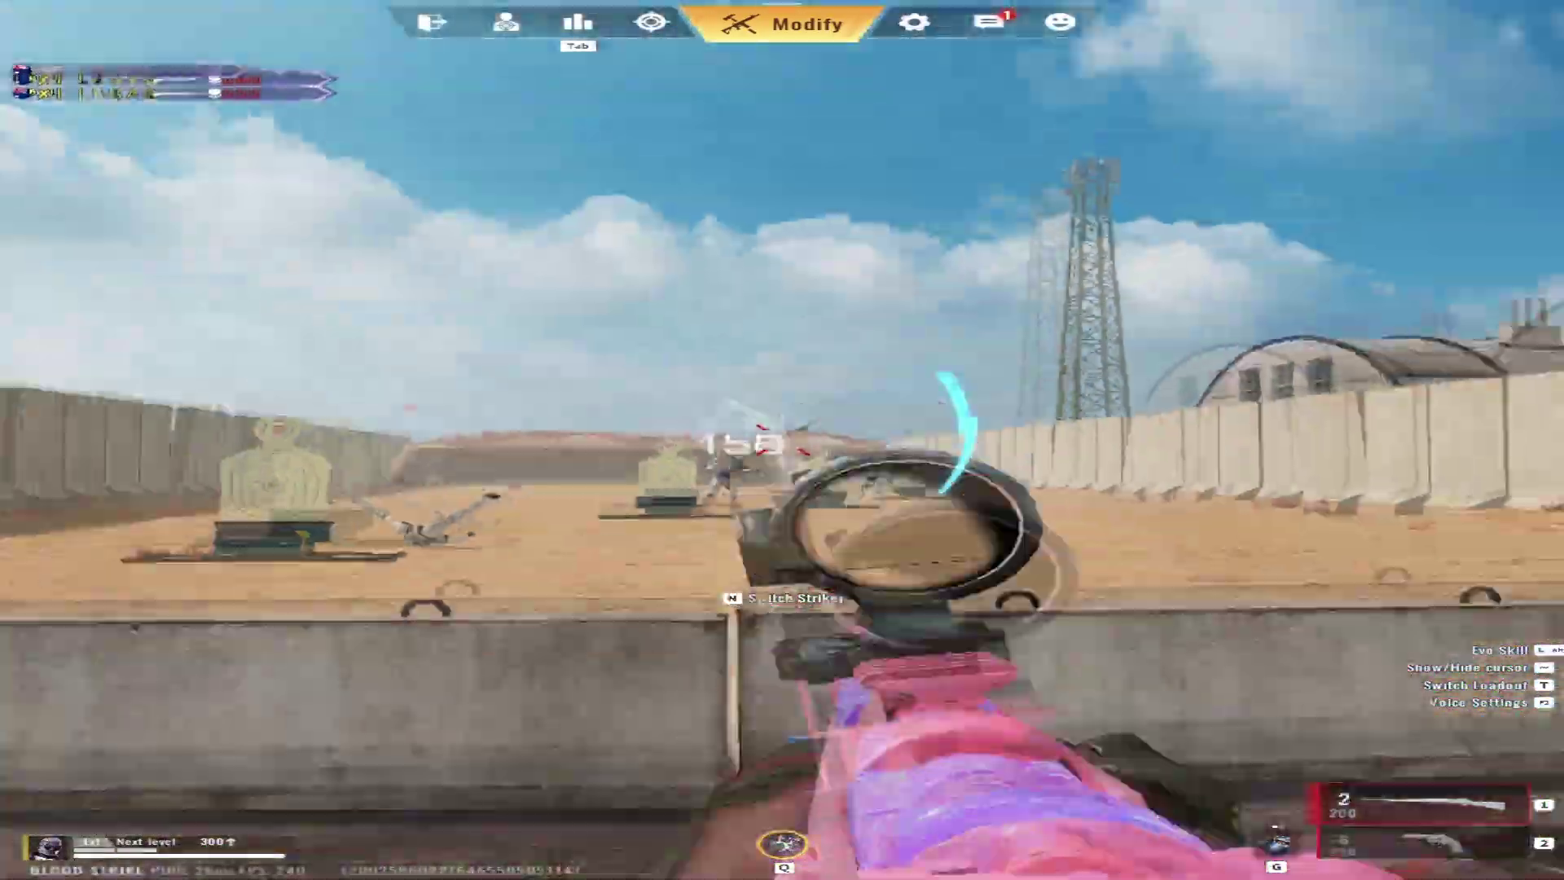